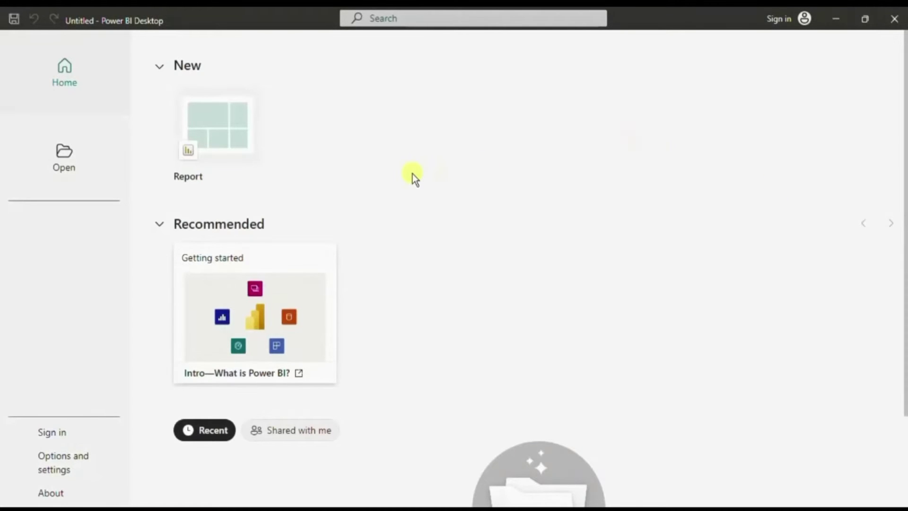
# - Start a new blank report and show the Get data list of common sources
pyautogui.click(220, 111)
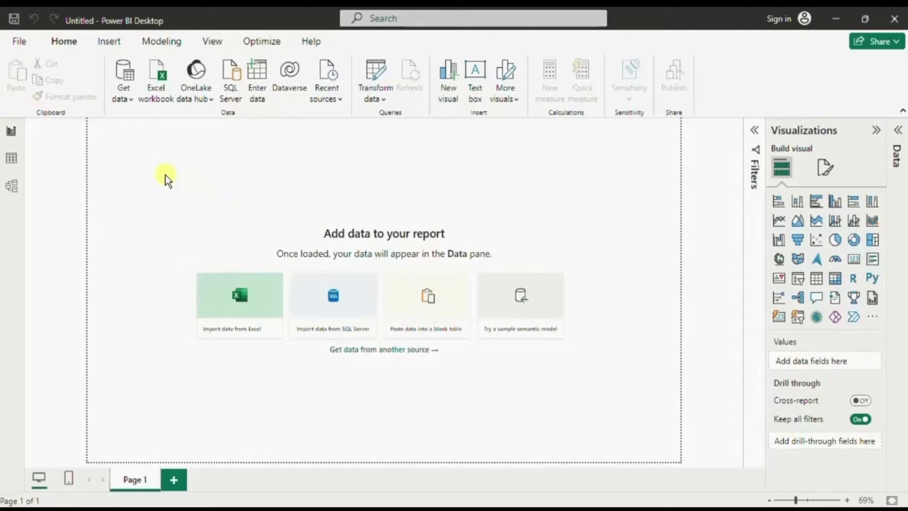
pyautogui.click(133, 97)
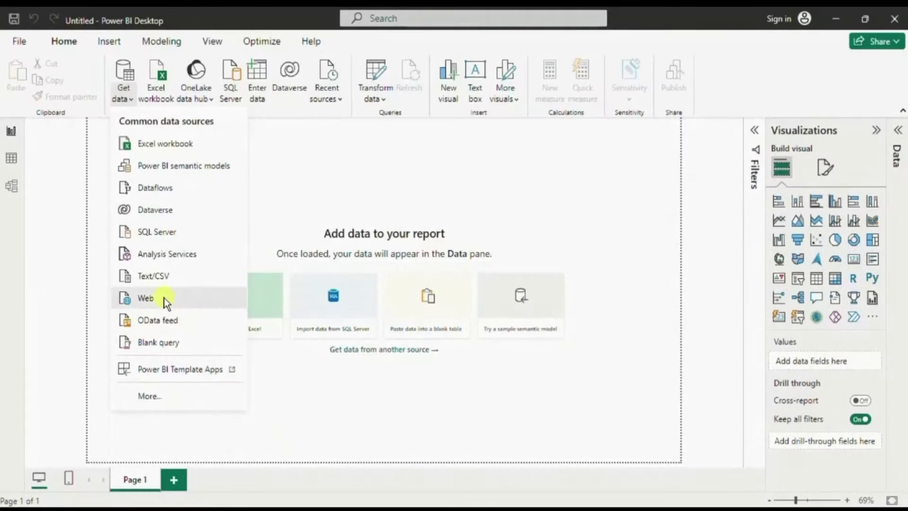
# - Choose Web as the data source to open the From Web dialog
pyautogui.click(165, 298)
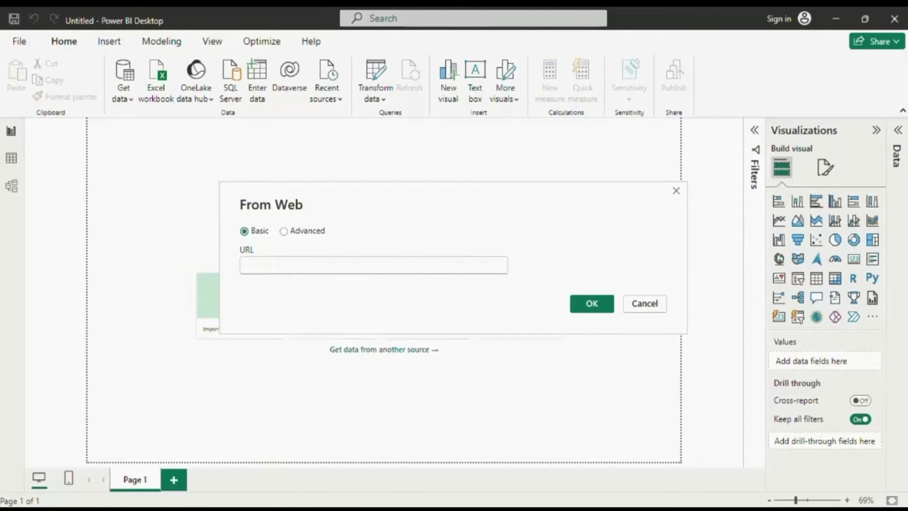
pyautogui.hotkey('alt', 'Tab')
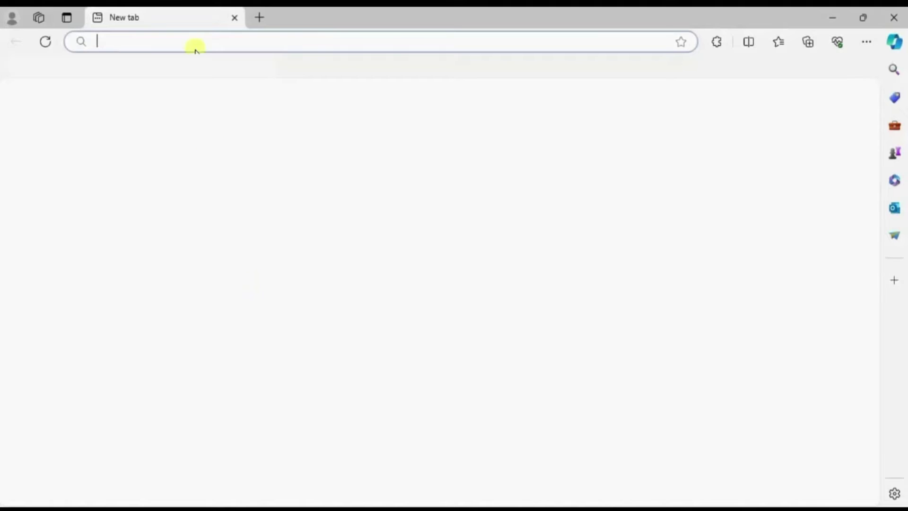
# - Search for 'ipl wikipedia' in Edge and open the Indian Premier League Wikipedia article
pyautogui.write('ipl w')
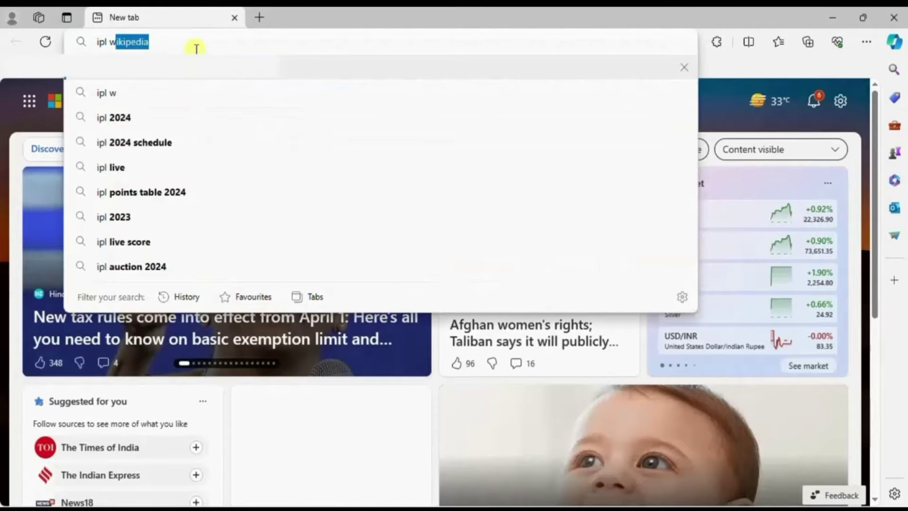
pyautogui.write('ikipedi')
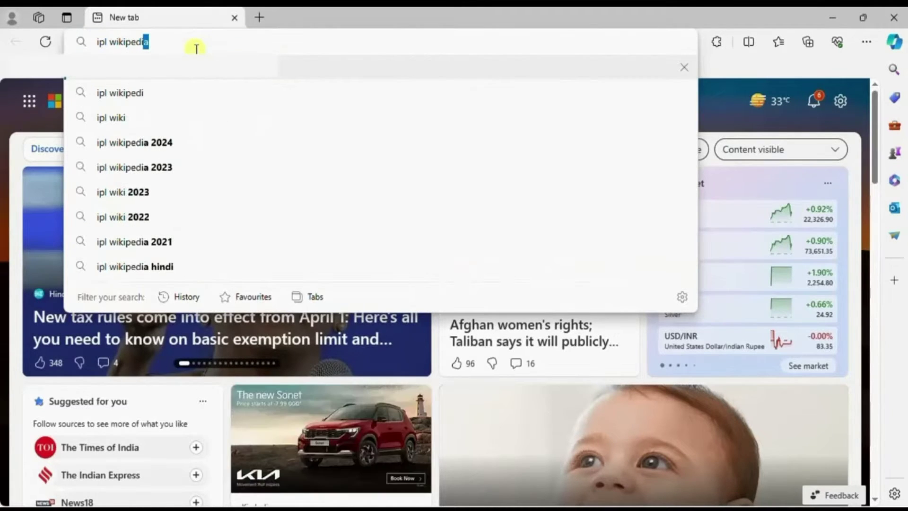
pyautogui.press('Return')
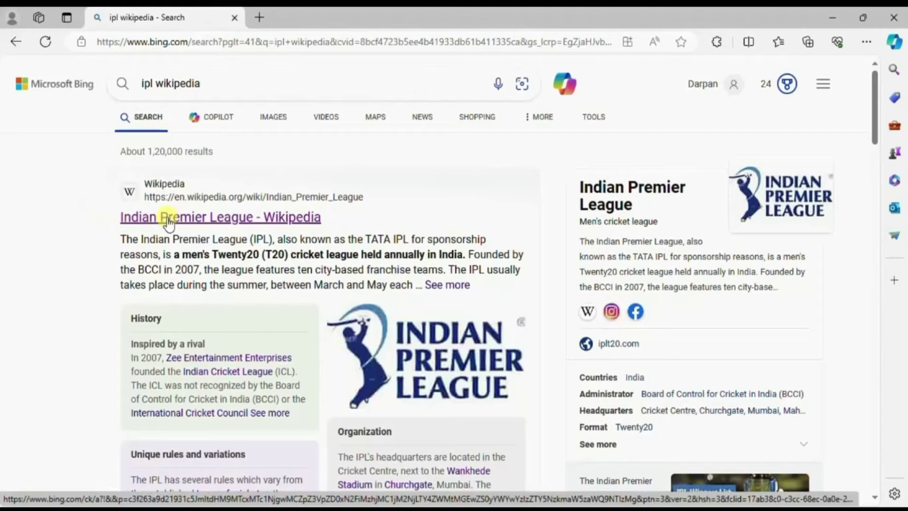
pyautogui.click(121, 219)
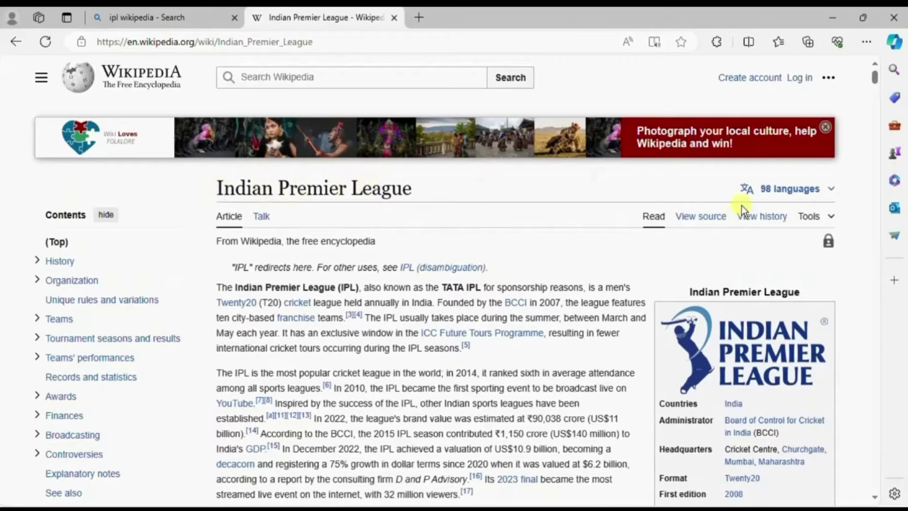
# - Scroll the Wikipedia article down to the Current Teams table
pyautogui.moveTo(873, 77); pyautogui.dragTo(875, 97)
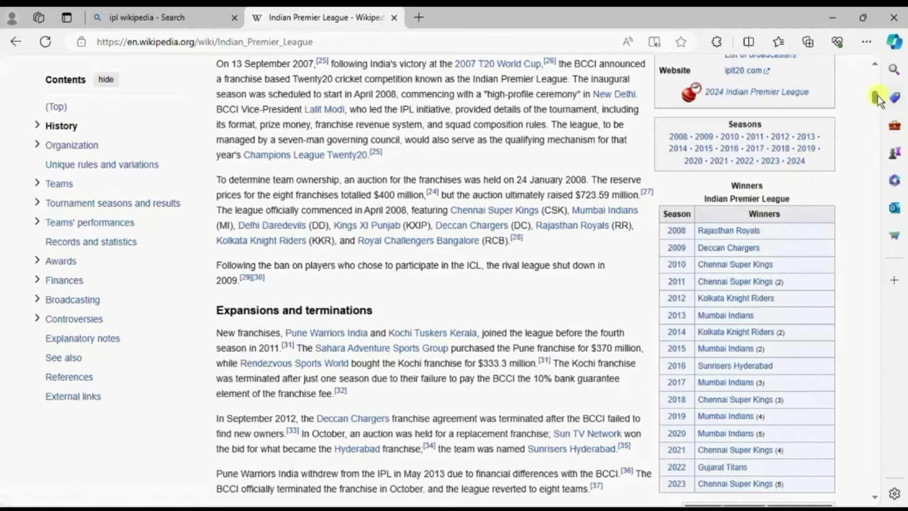
pyautogui.moveTo(876, 95); pyautogui.dragTo(875, 153)
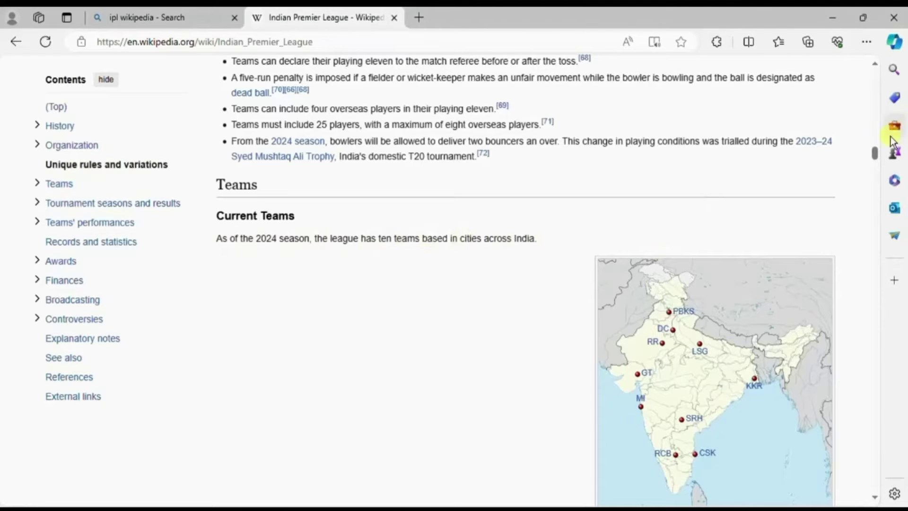
pyautogui.moveTo(883, 155); pyautogui.dragTo(884, 167)
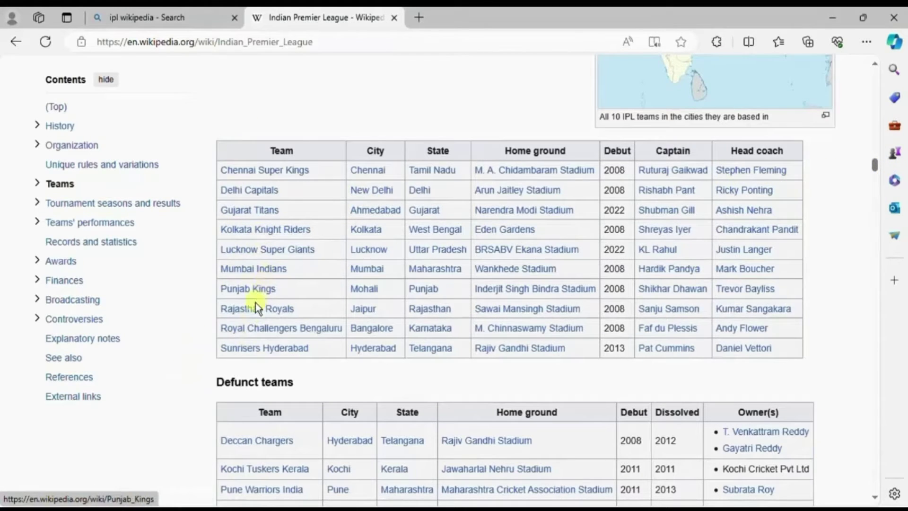
# - Copy the article's web address and return to Power BI's From Web dialog
pyautogui.moveTo(249, 313)
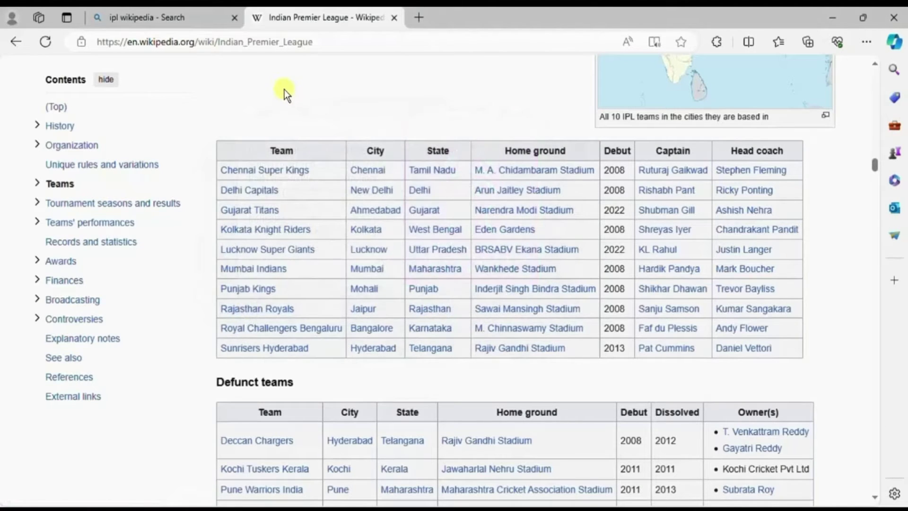
pyautogui.hotkey('ctrl', 'l')
pyautogui.hotkey('ctrl', 'c')
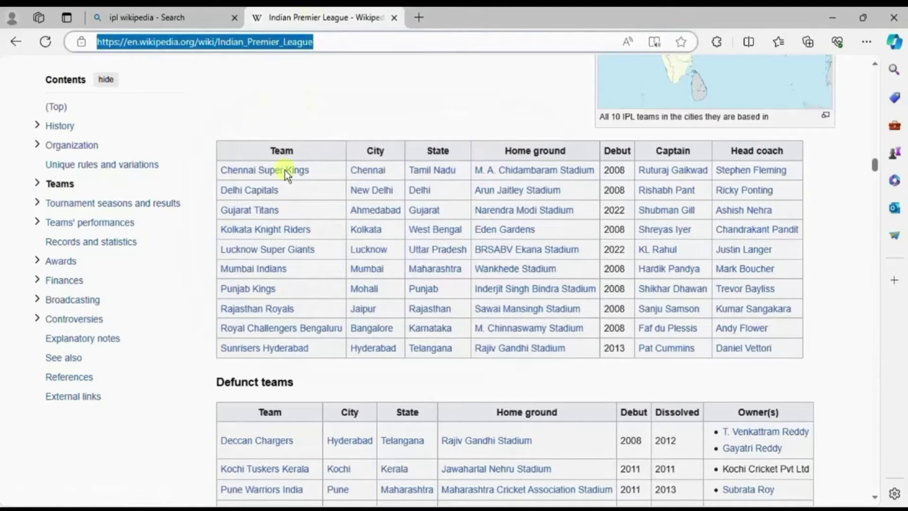
pyautogui.moveTo(333, 507)
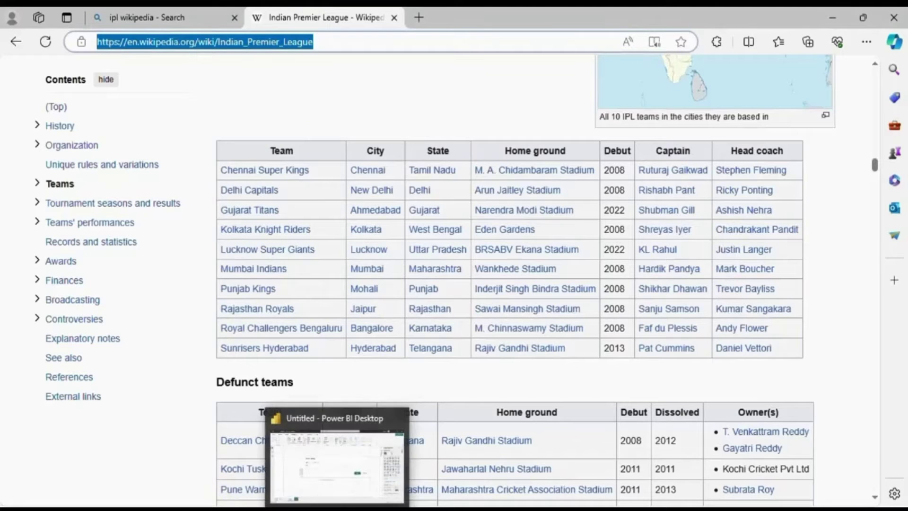
pyautogui.click(297, 472)
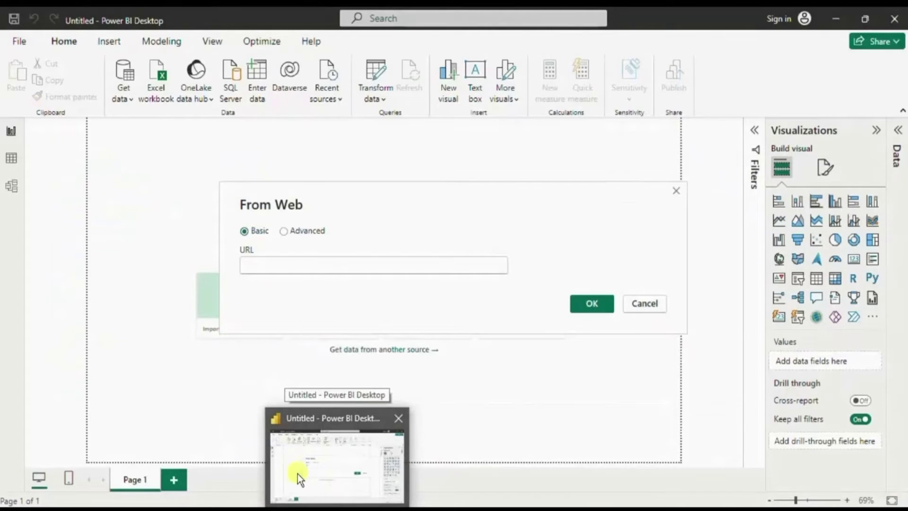
# - Paste the IPL Wikipedia URL into From Web and connect, listing its 32 HTML tables
pyautogui.click(261, 262)
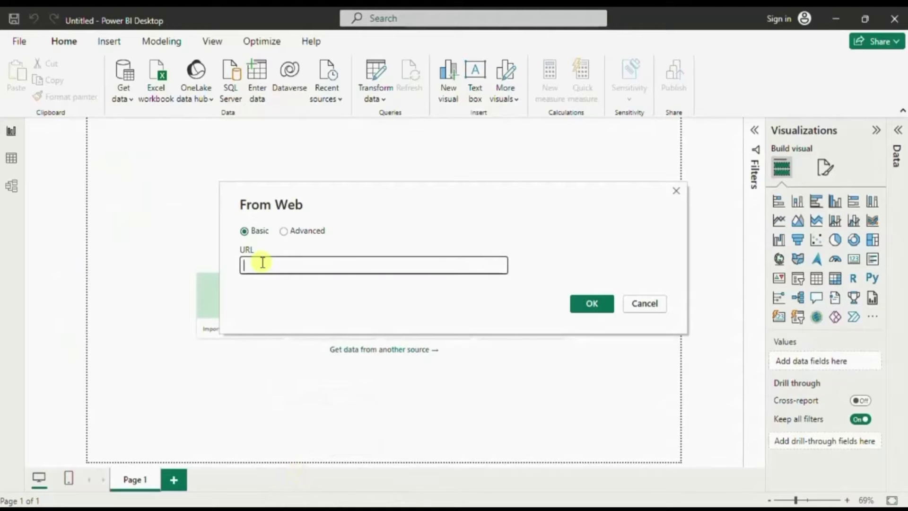
pyautogui.hotkey('ctrl', 'v')
pyautogui.click(583, 305)
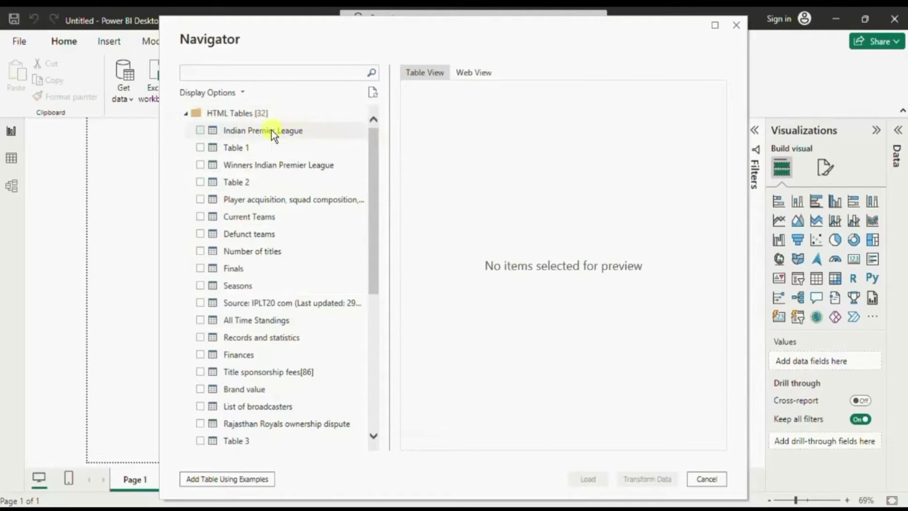
# - Preview the Indian Premier League table in the Navigator
pyautogui.click(242, 135)
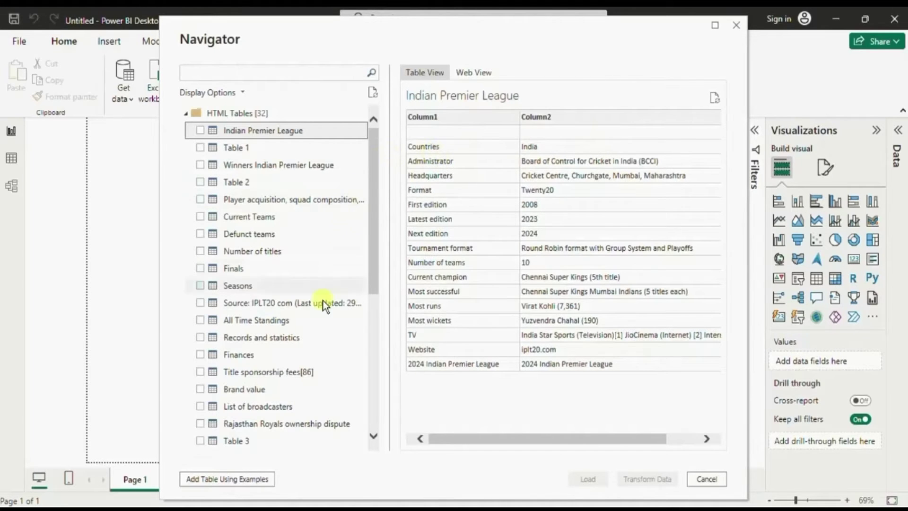
# - Back in Edge, scroll up the IPL article and open the Chennai Super Kings page
pyautogui.moveTo(272, 510)
pyautogui.click(272, 466)
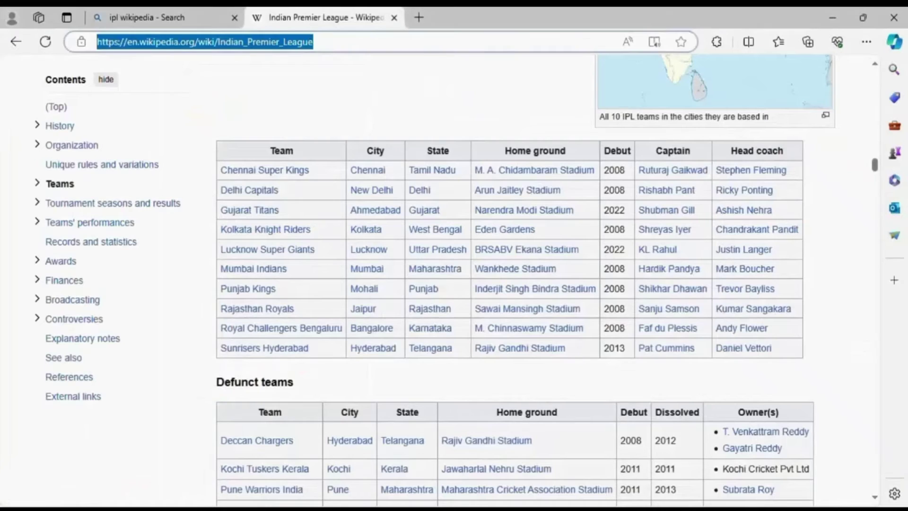
pyautogui.moveTo(875, 167); pyautogui.dragTo(872, 84)
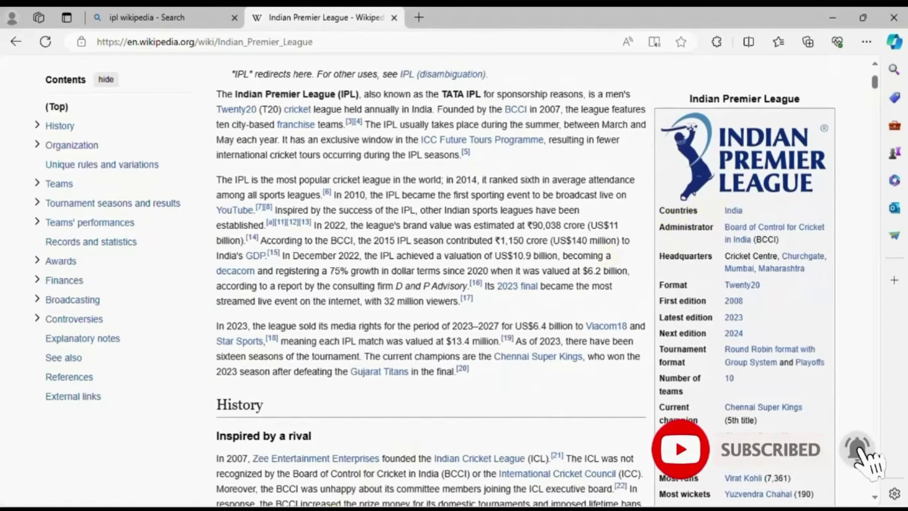
pyautogui.click(530, 356)
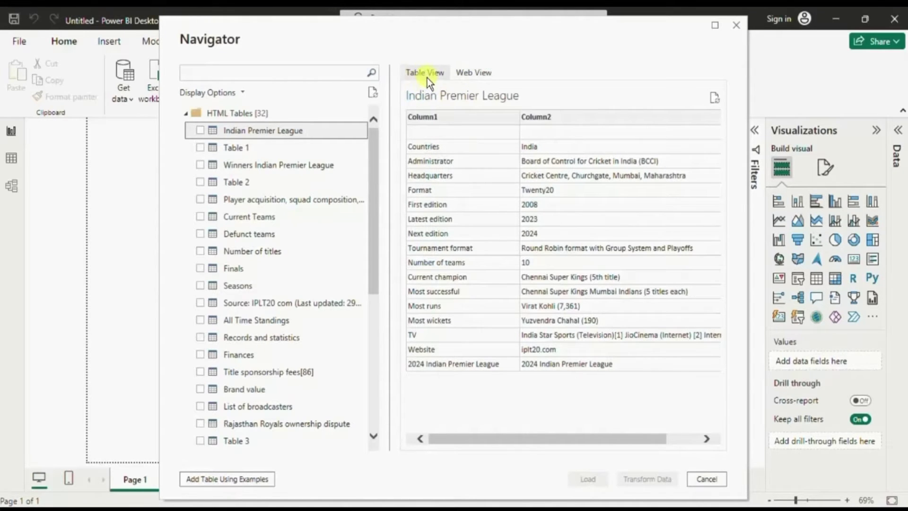
# - Select Winners Indian Premier League in Web View, then preview its 2008–2023 champions as a grid
pyautogui.click(466, 72)
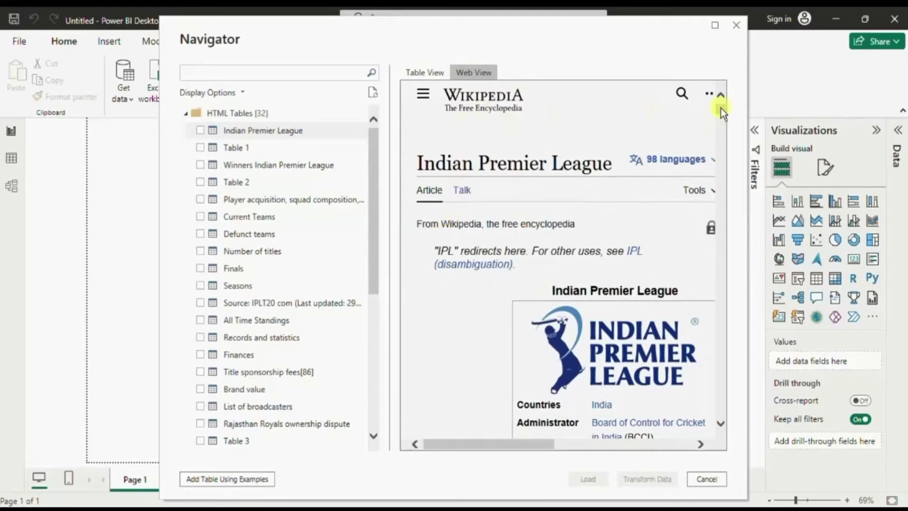
pyautogui.moveTo(721, 108); pyautogui.dragTo(721, 112)
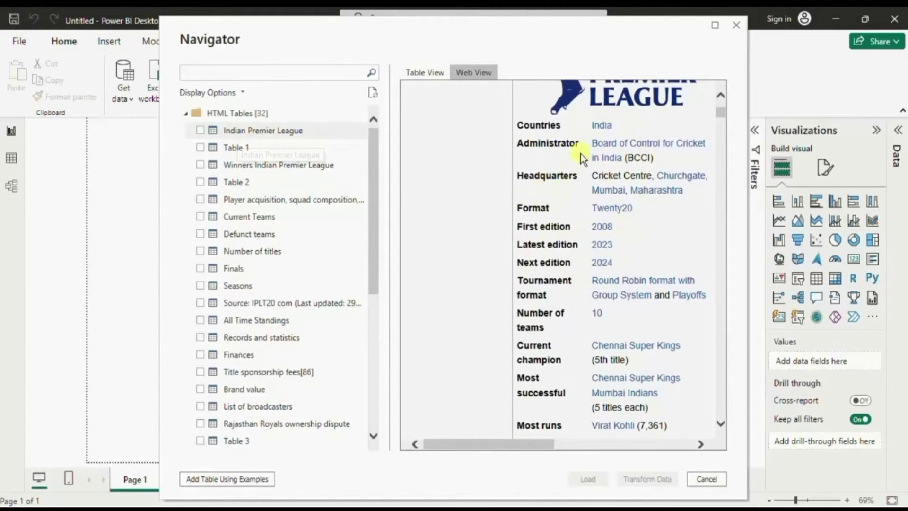
pyautogui.moveTo(721, 109); pyautogui.dragTo(720, 122)
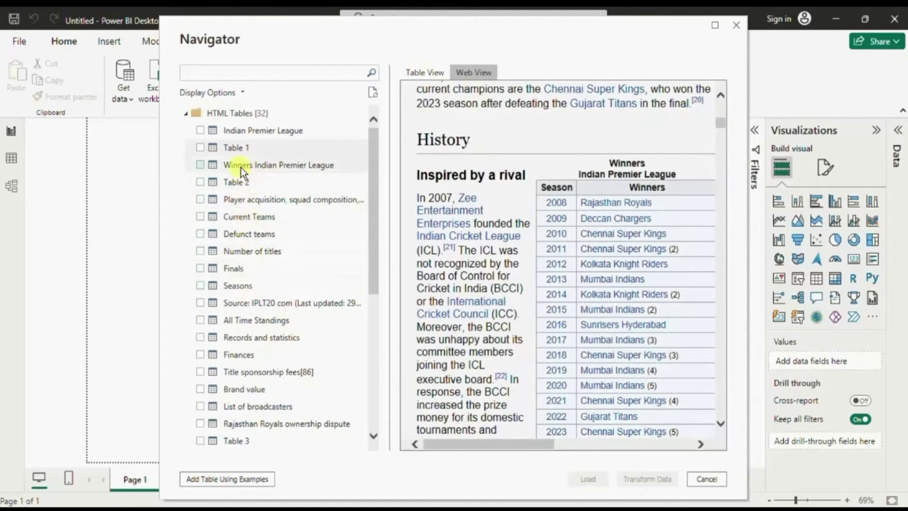
pyautogui.click(270, 165)
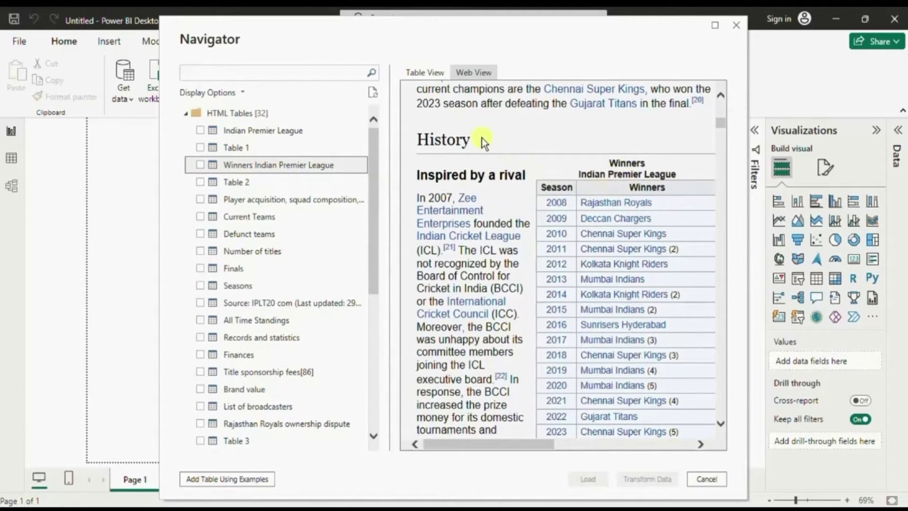
pyautogui.click(425, 73)
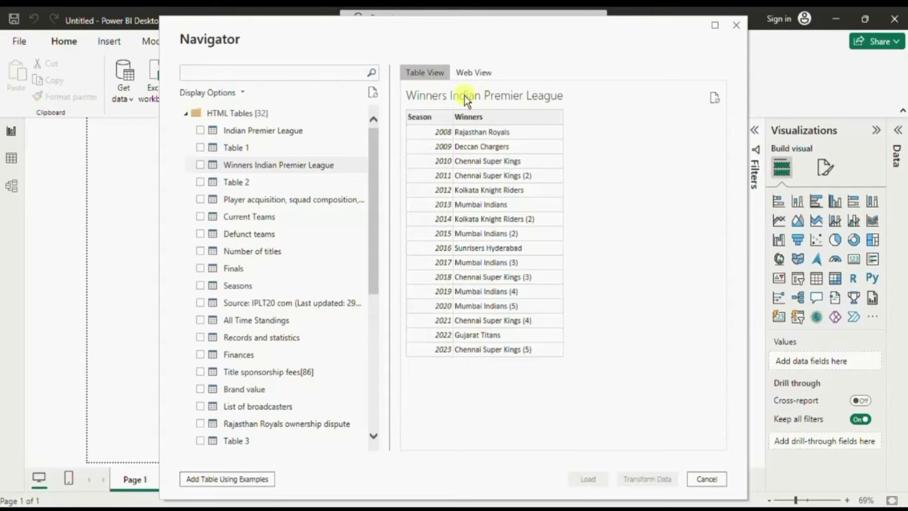
# - Scroll the Web View preview down to the Current Teams table of cities and home grounds
pyautogui.click(473, 69)
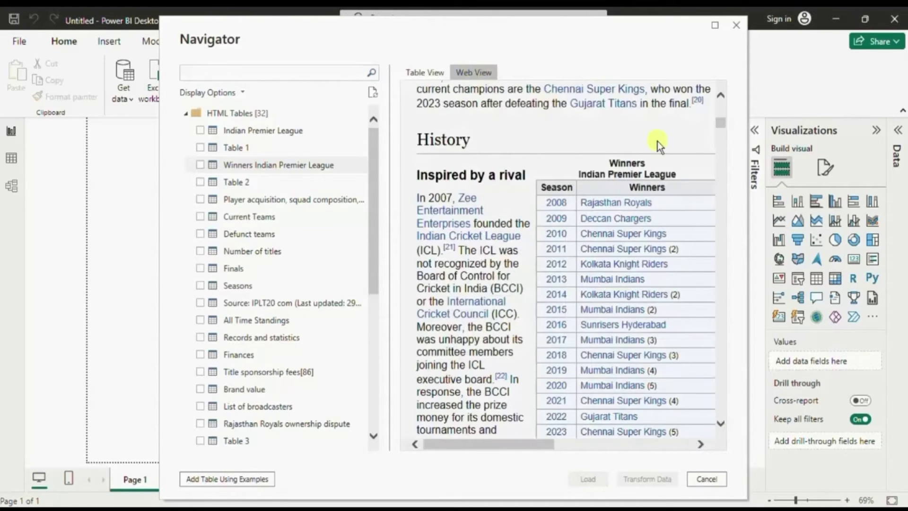
pyautogui.moveTo(723, 126); pyautogui.dragTo(722, 165)
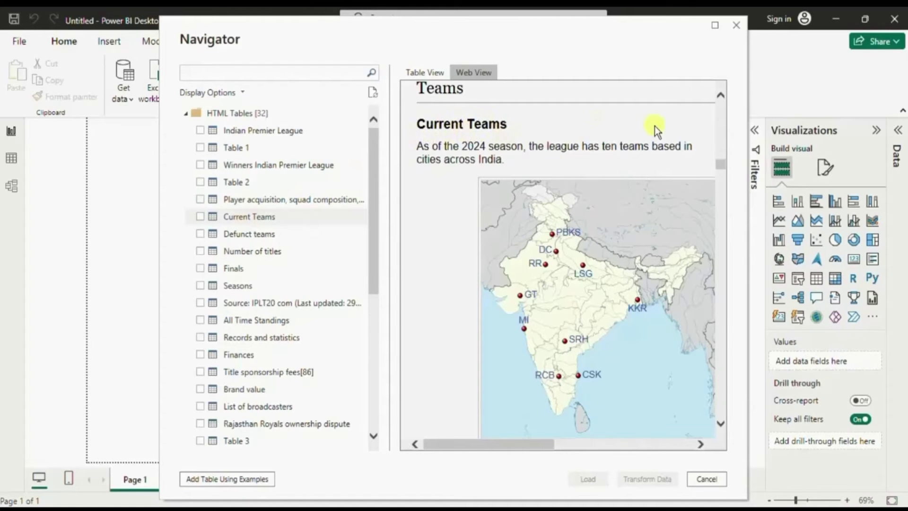
pyautogui.moveTo(720, 163); pyautogui.dragTo(721, 168)
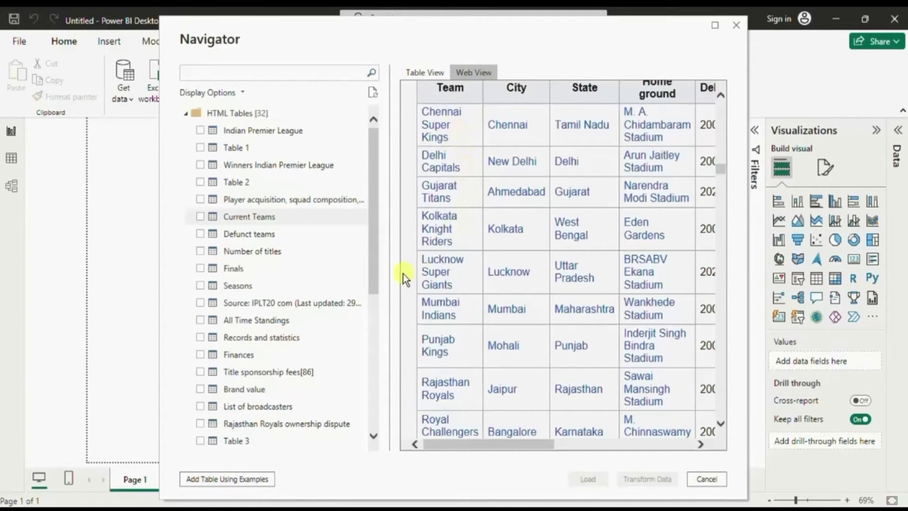
# - Show Current Teams as a grid, then preview Table 3 and Table 4 from the list
pyautogui.click(421, 71)
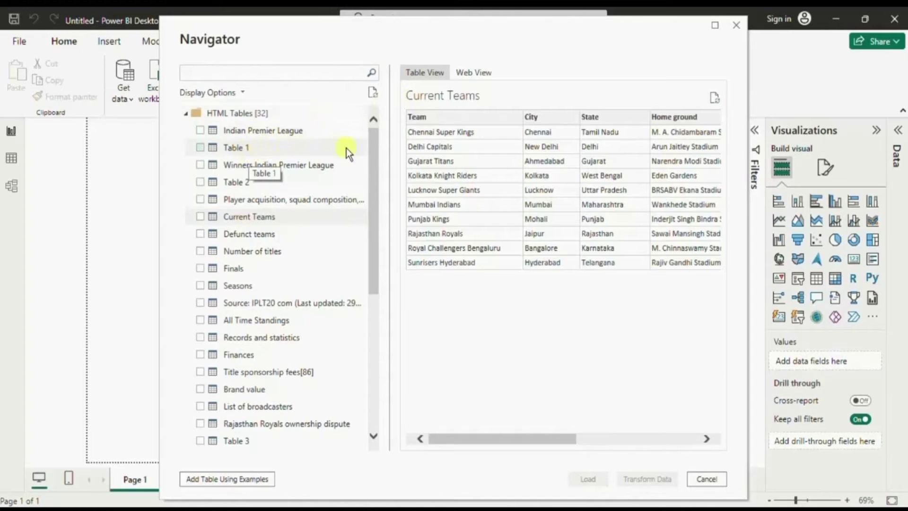
pyautogui.moveTo(376, 152); pyautogui.dragTo(375, 160)
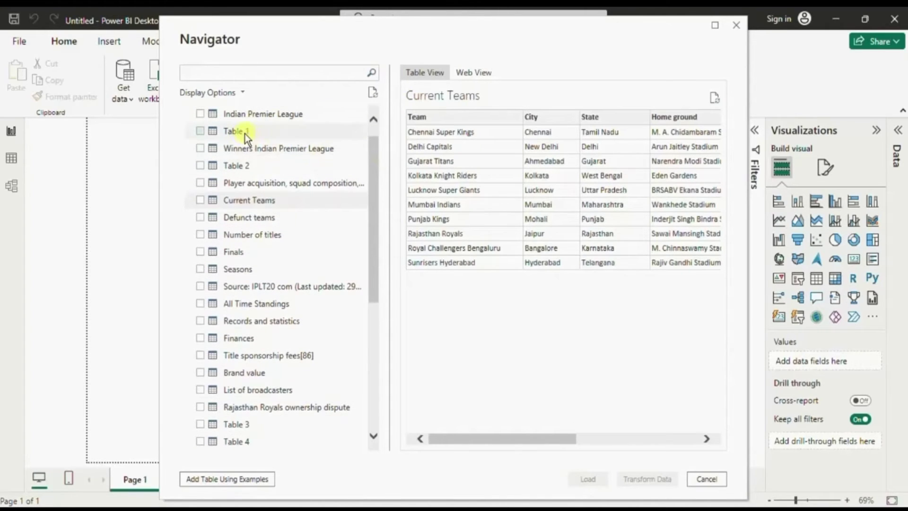
pyautogui.moveTo(373, 175); pyautogui.dragTo(383, 320)
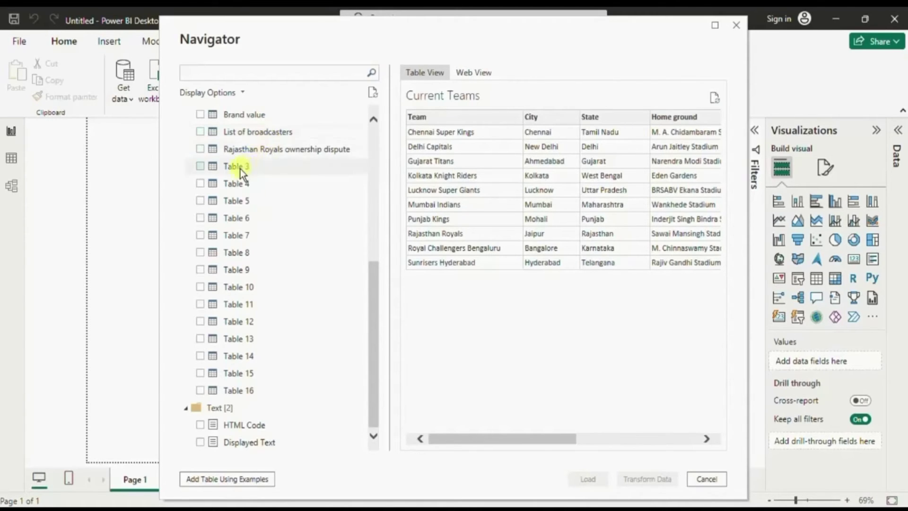
pyautogui.click(274, 168)
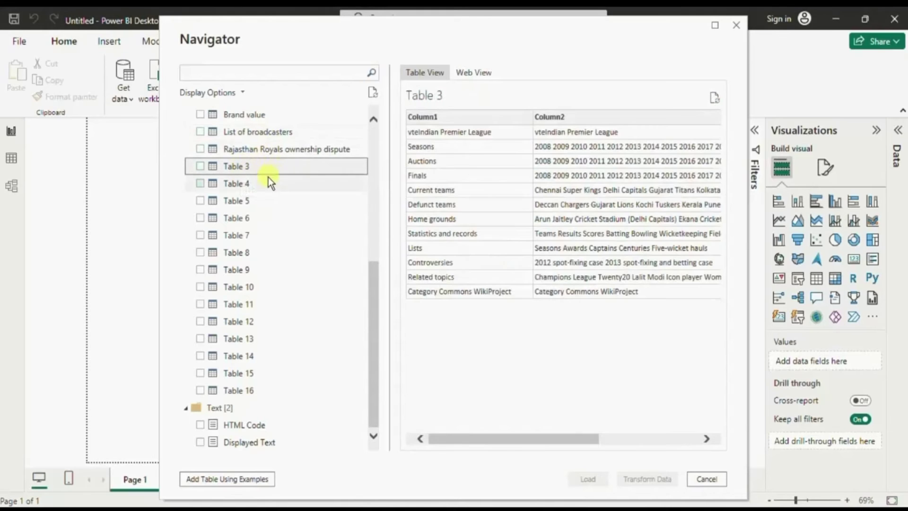
pyautogui.click(265, 184)
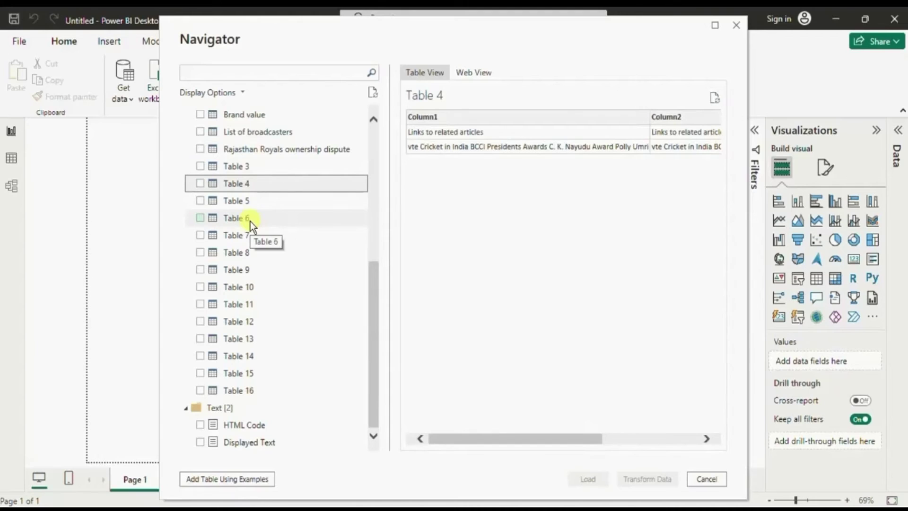
pyautogui.moveTo(372, 276); pyautogui.dragTo(365, 147)
# - Tick the Current Teams table in the Navigator and send it to Power Query Editor instead of loading
pyautogui.click(202, 212)
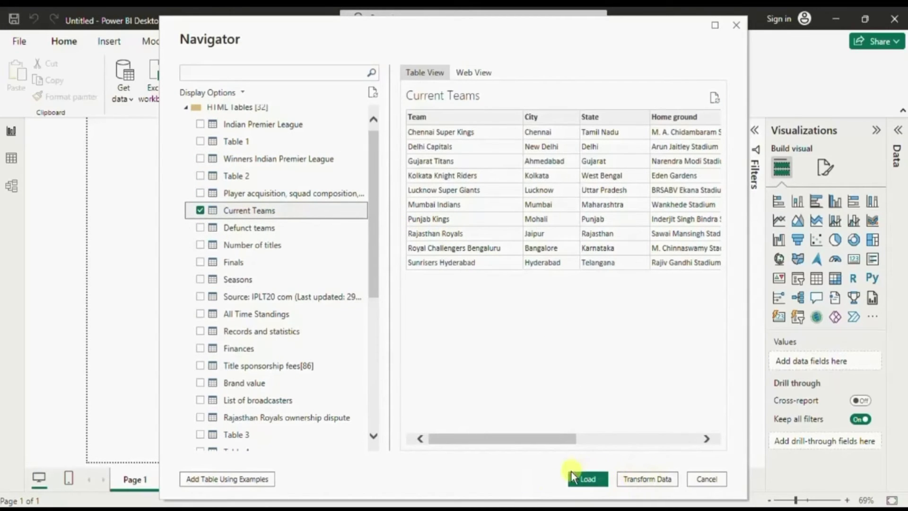
pyautogui.click(648, 479)
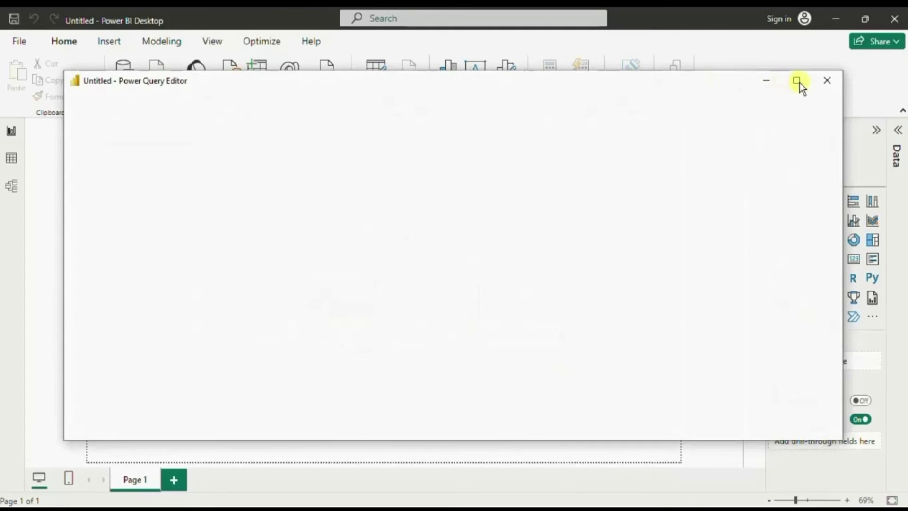
# - Maximize Power Query Editor and rename the Current Teams query to 'Teams in IPL 2024'
pyautogui.click(799, 84)
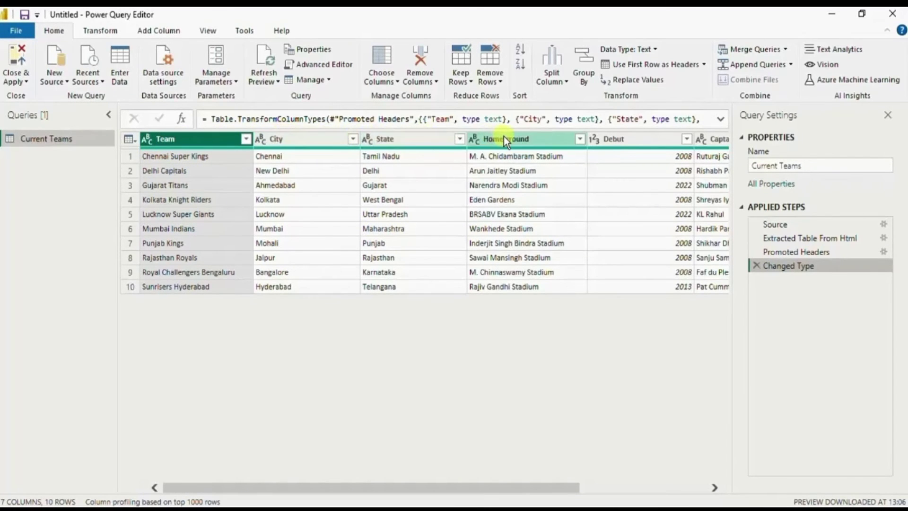
pyautogui.click(753, 167)
pyautogui.moveTo(753, 167); pyautogui.dragTo(813, 167)
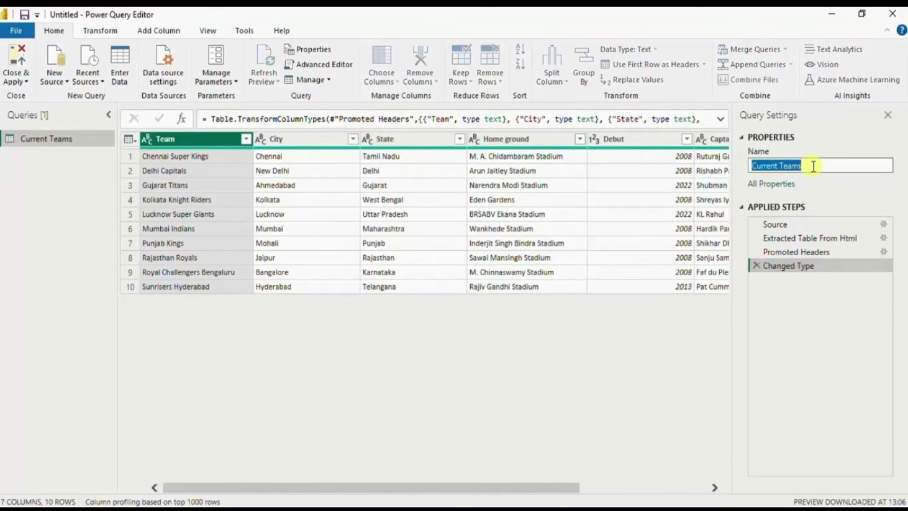
pyautogui.write('Teams')
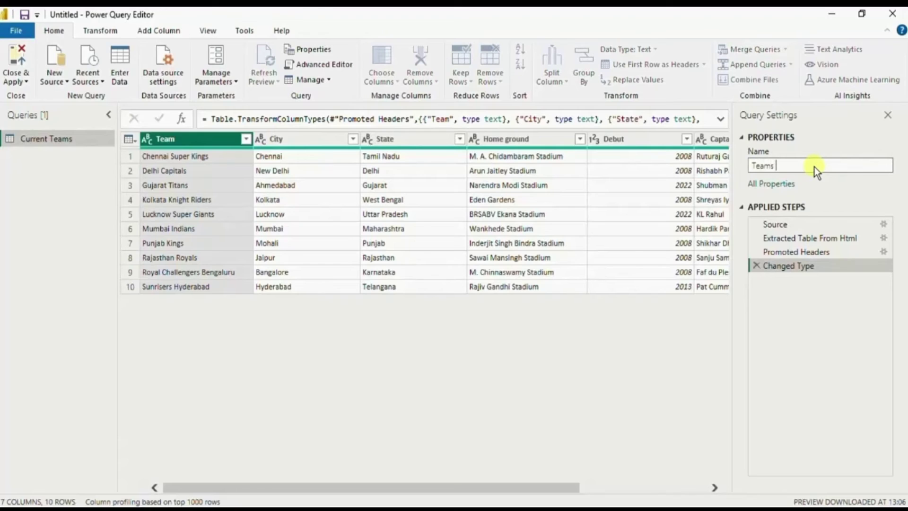
pyautogui.write(' in IPL 2024')
pyautogui.press('Return')
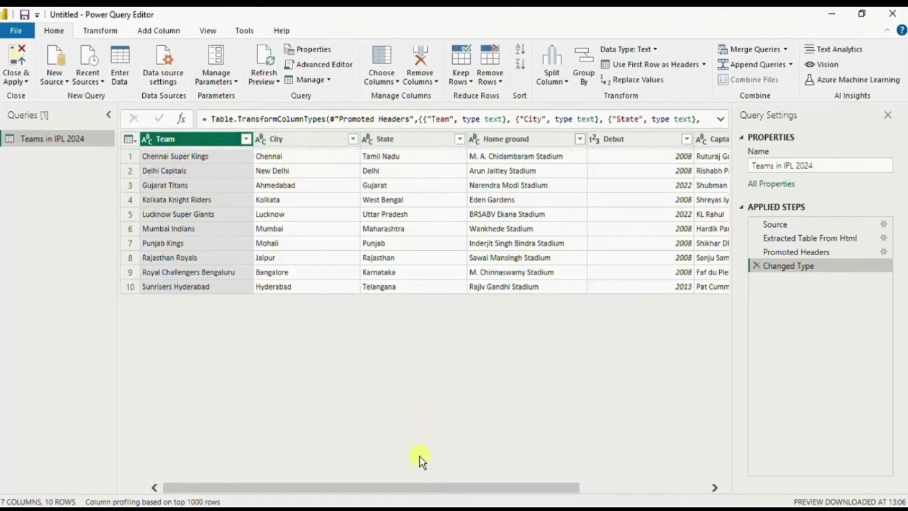
pyautogui.moveTo(416, 489); pyautogui.dragTo(312, 457)
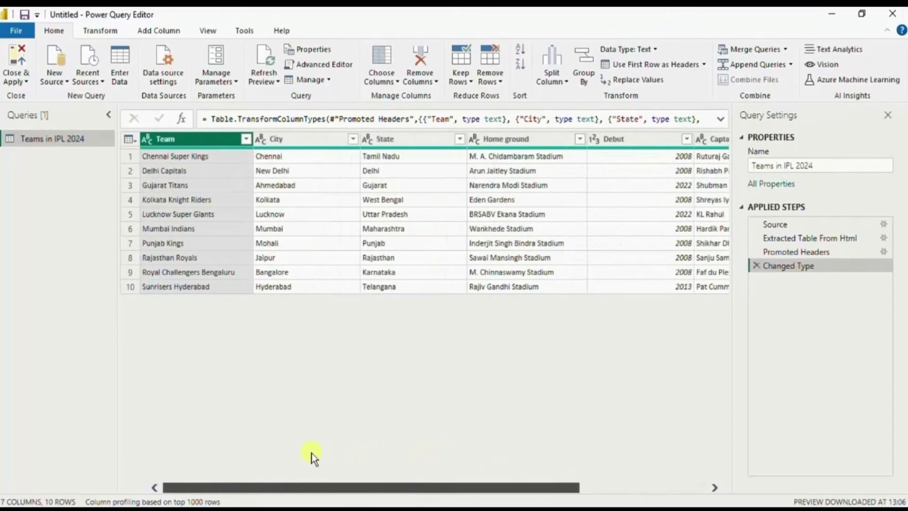
# - Close & Apply, then expand Teams in IPL 2024 in the Data pane to show its seven fields
pyautogui.click(14, 56)
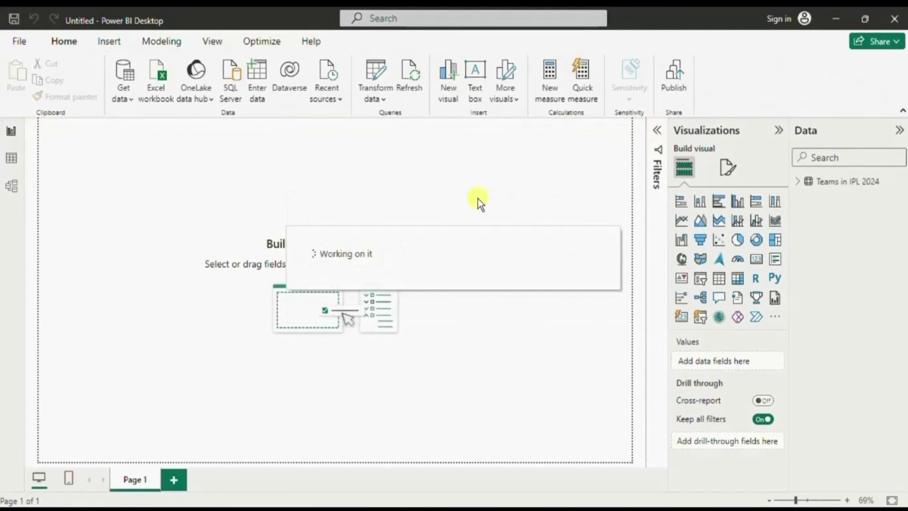
pyautogui.click(798, 182)
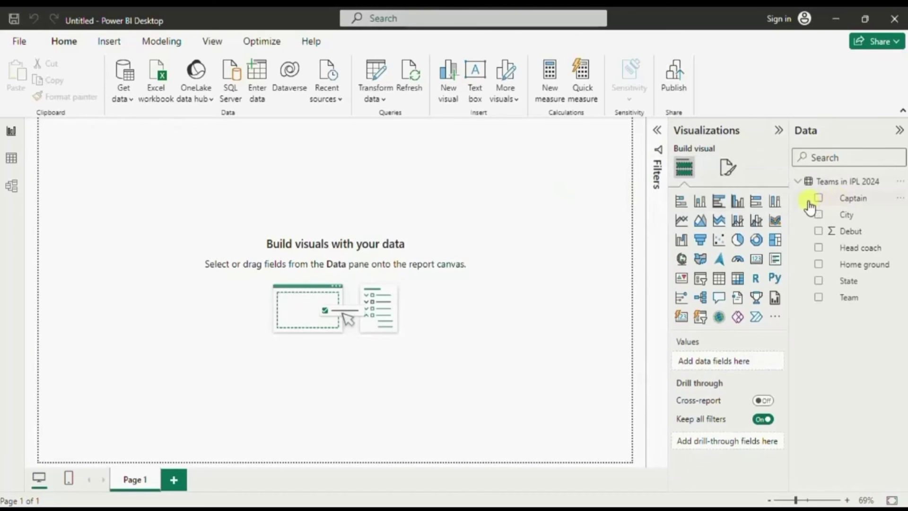
pyautogui.click(131, 100)
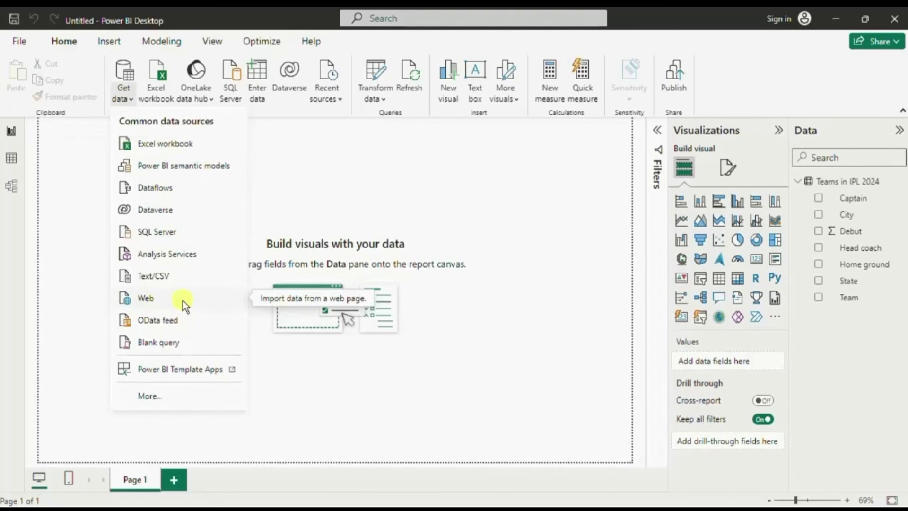
pyautogui.click(487, 147)
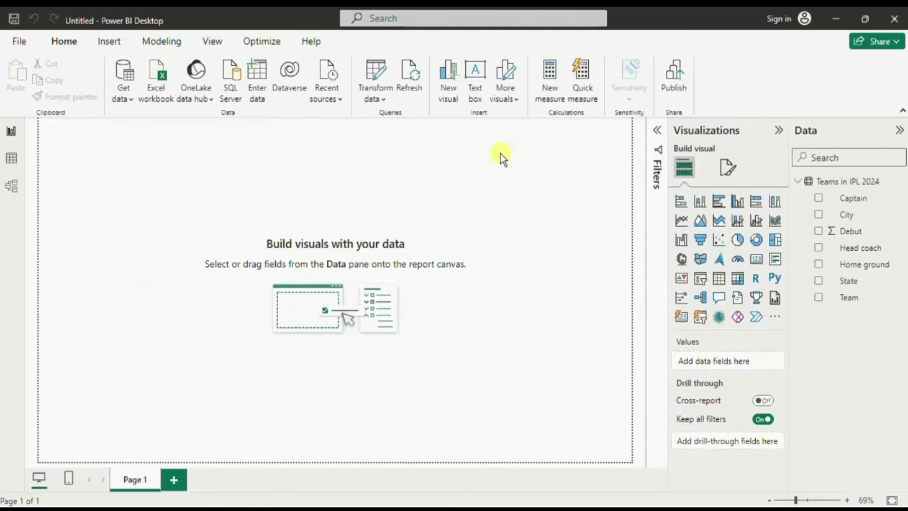